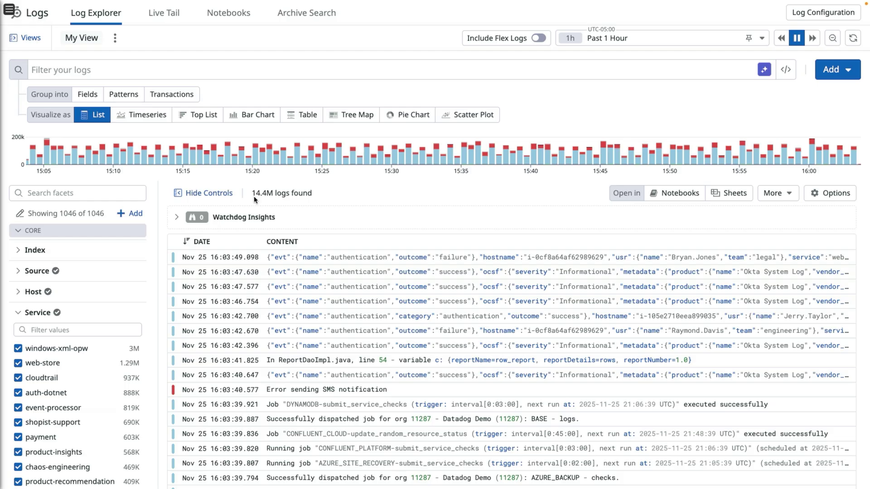
Step: Group the logs into message patterns split by status and service
{"action": "left_click_drag", "start_coordinate": [253, 197], "coordinate": [321, 197]}
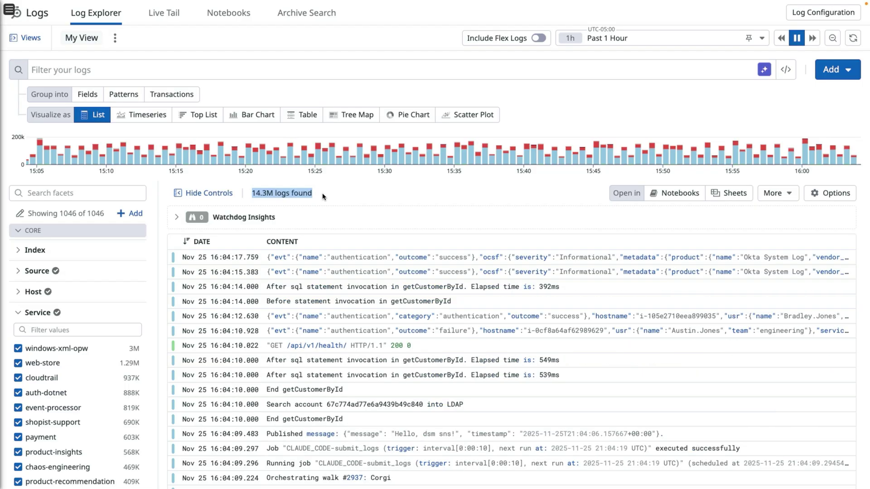
{"action": "left_click", "coordinate": [124, 95]}
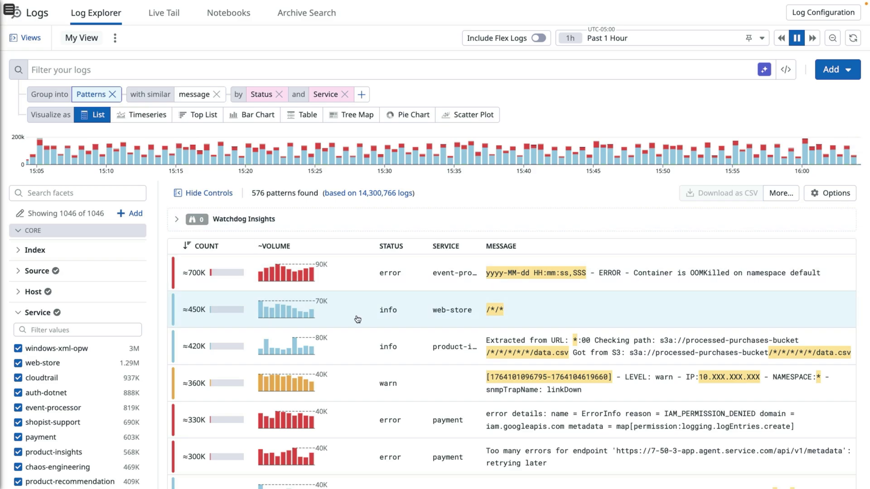
Step: View all logs matched by the tips exclusion filter's web-store info query in Log Explorer
{"action": "left_click", "coordinate": [357, 314]}
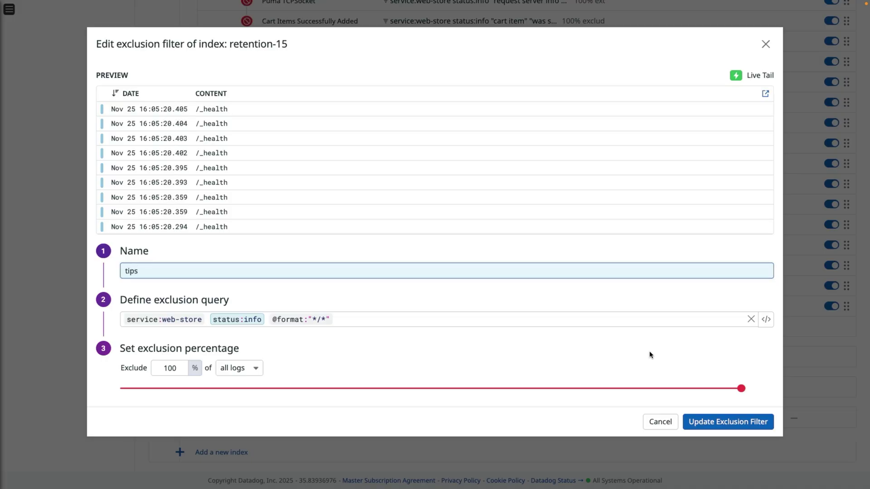
{"action": "left_click", "coordinate": [764, 98]}
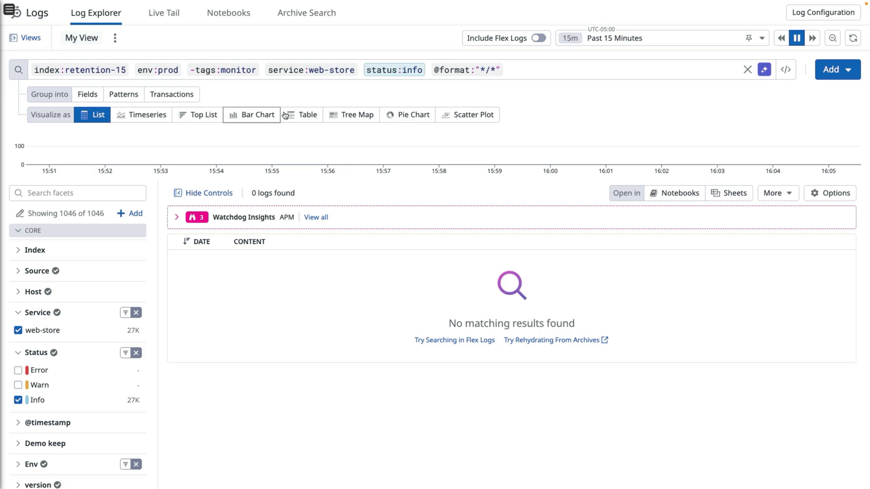
Step: Switch the Log Explorer time range to LIVE 15 Minutes
{"action": "left_click", "coordinate": [758, 43]}
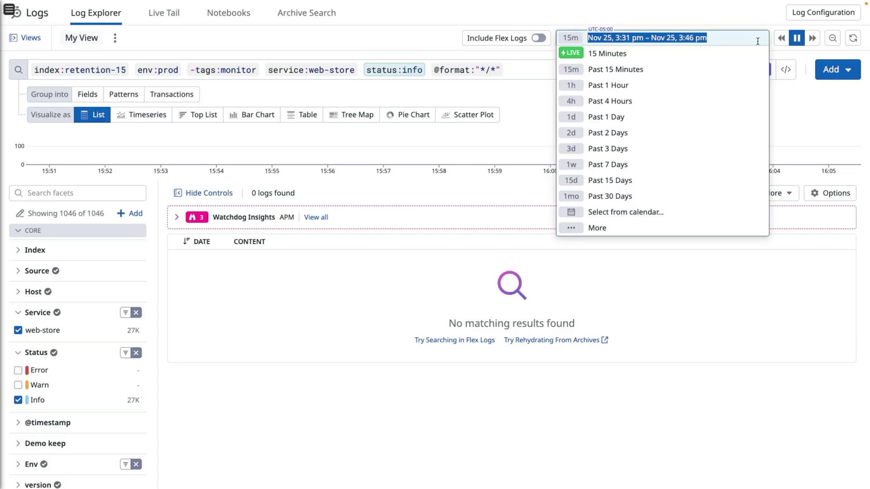
{"action": "left_click", "coordinate": [659, 55]}
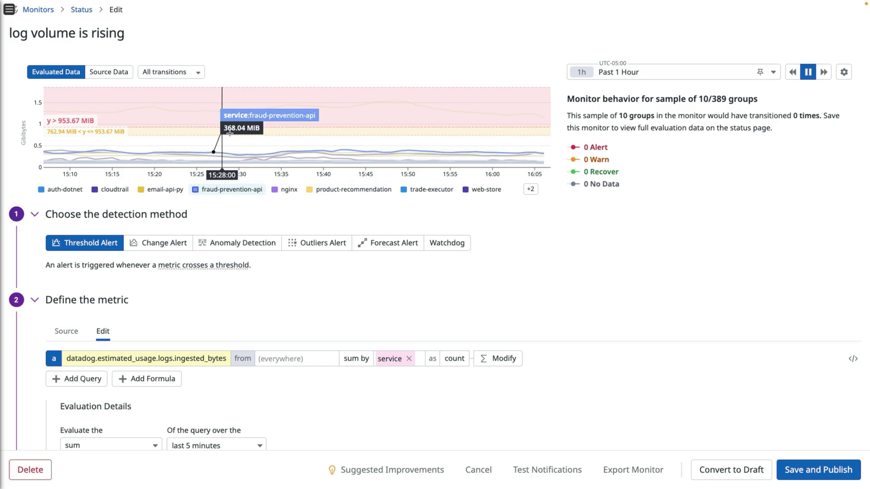
{"action": "scroll", "coordinate": [672, 238], "scroll_direction": "down", "scroll_amount": 3}
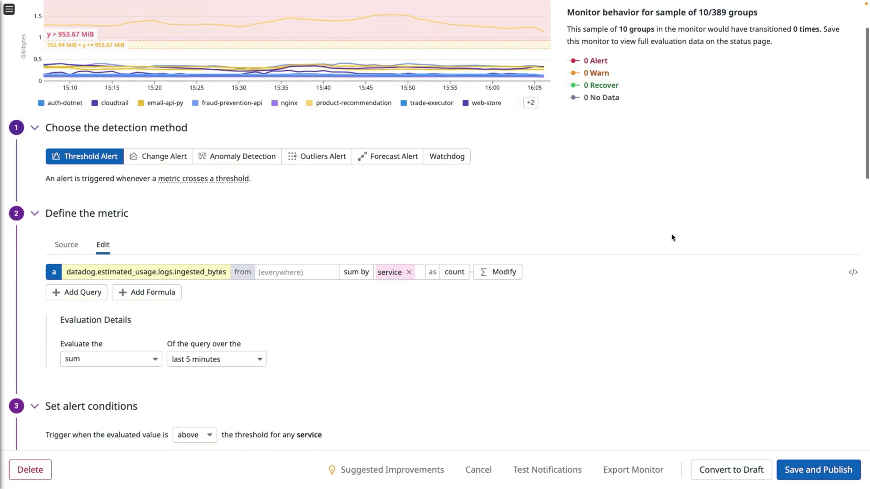
{"action": "scroll", "coordinate": [672, 238], "scroll_direction": "down", "scroll_amount": 5}
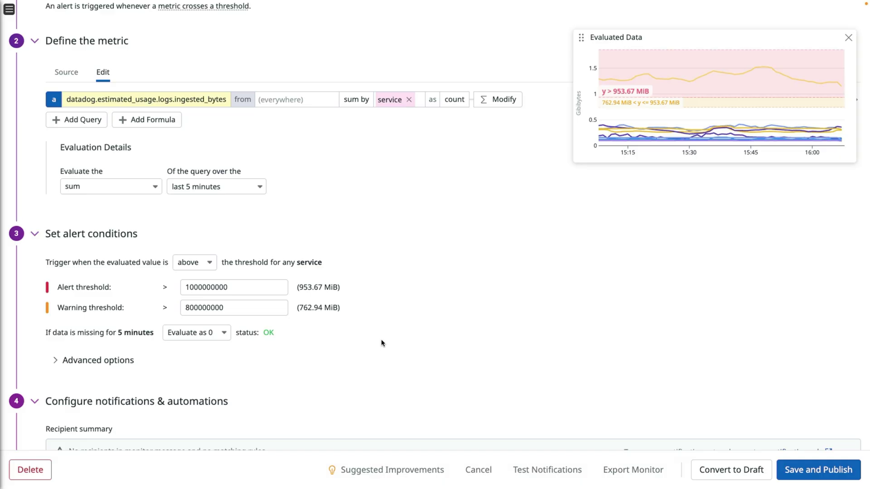
{"action": "scroll", "coordinate": [467, 268], "scroll_direction": "down", "scroll_amount": 8}
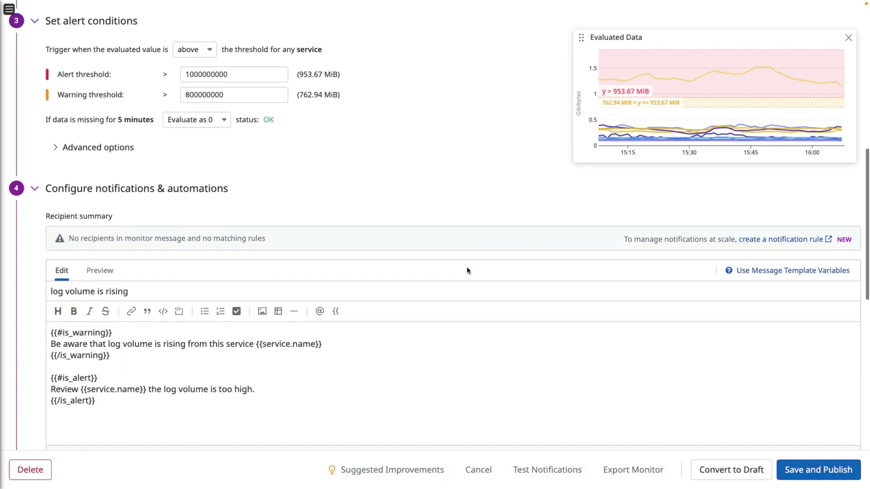
{"action": "scroll", "coordinate": [467, 268], "scroll_direction": "down", "scroll_amount": 4}
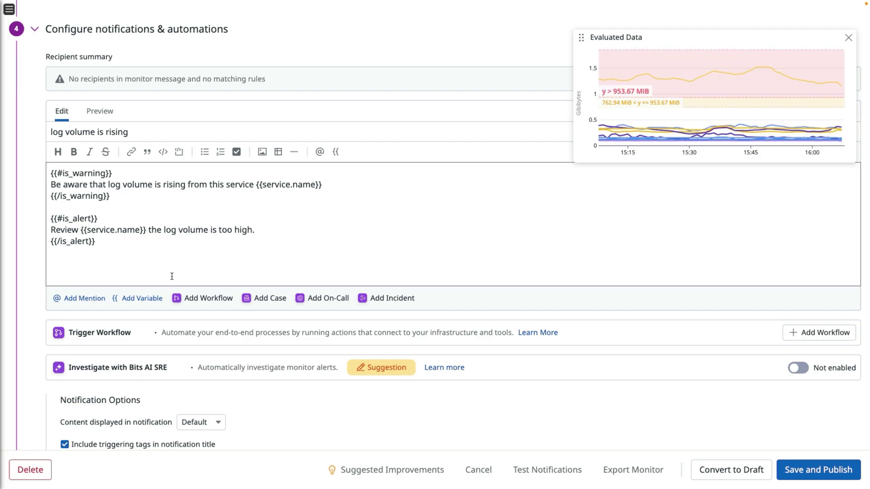
{"action": "left_click", "coordinate": [142, 250]}
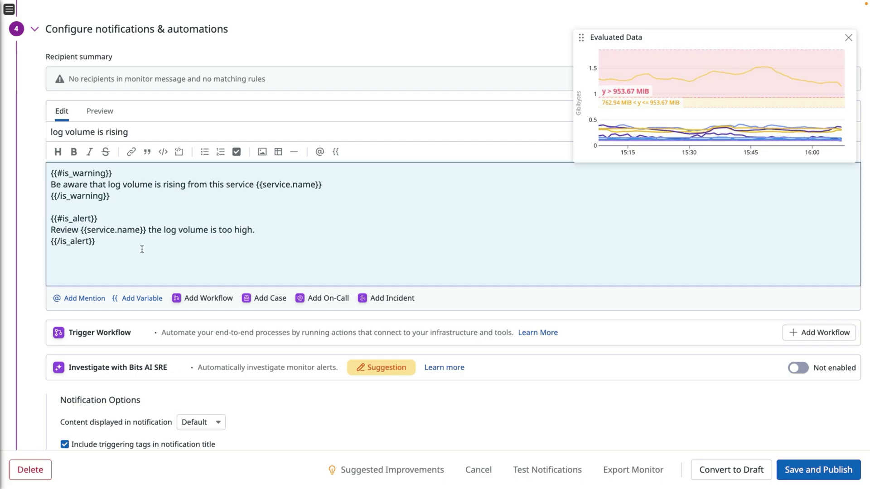